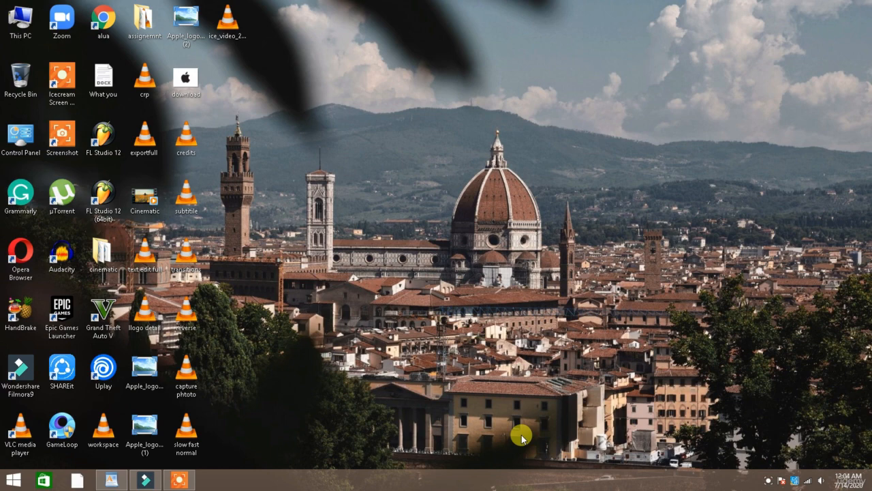
Replace both timeline clips with only the Bikers and Carriages clip, and match project settings to it
left_click(145, 479)
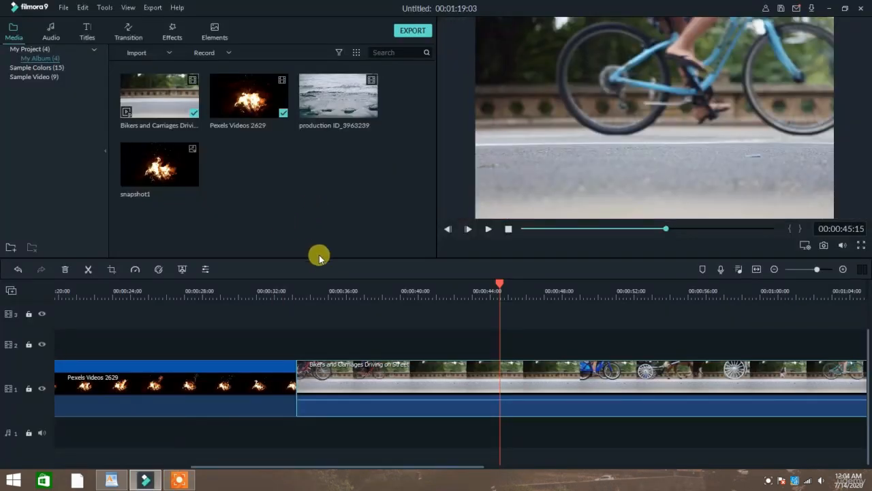
left_click_drag(468, 429, 224, 387)
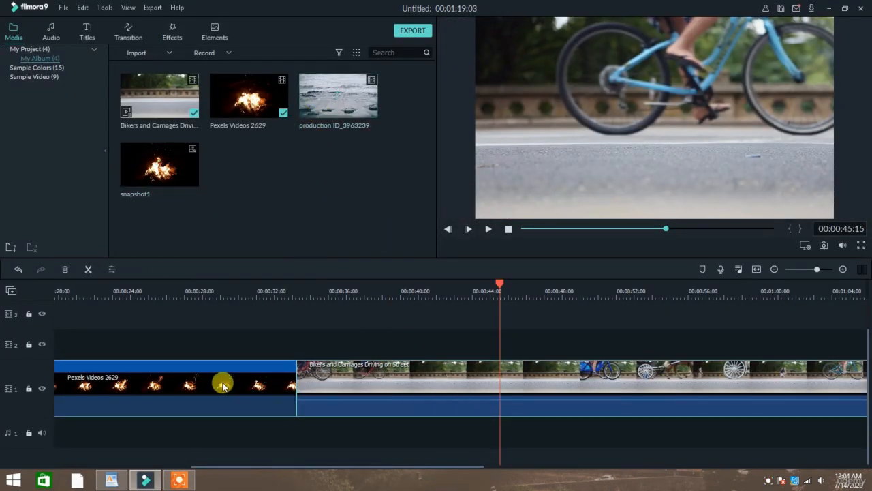
key("Delete")
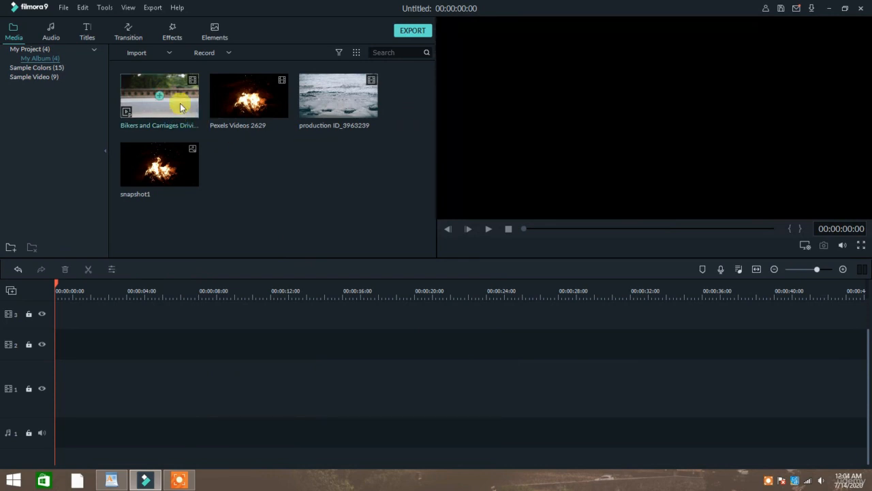
left_click_drag(179, 102, 51, 397)
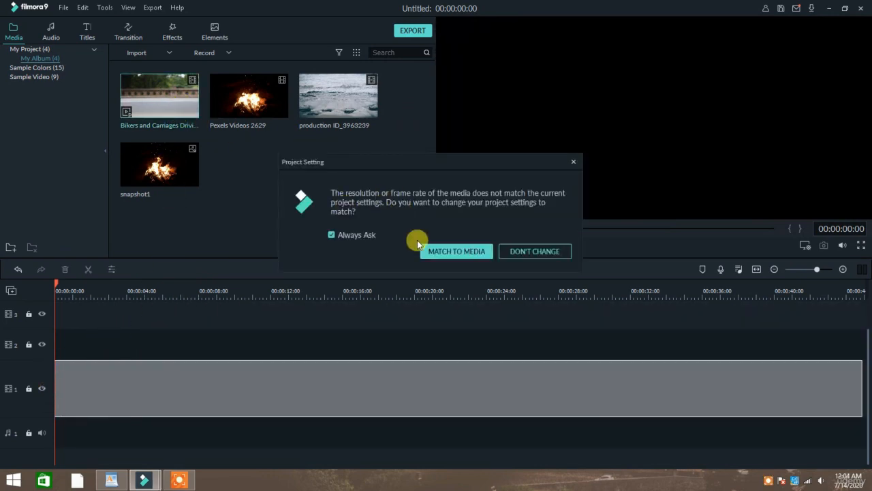
left_click(444, 247)
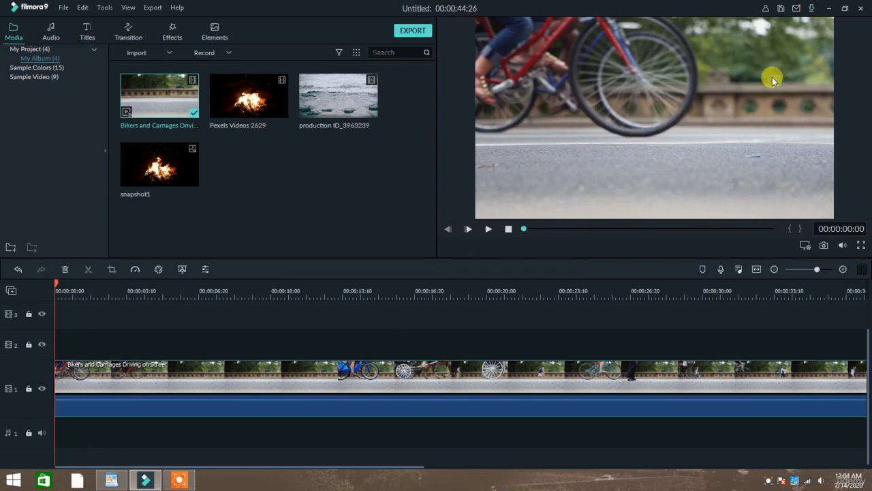
Give the bikers clip Contrast 78, Saturation 55 and Brightness -14, then preview full screen
double_click(234, 373)
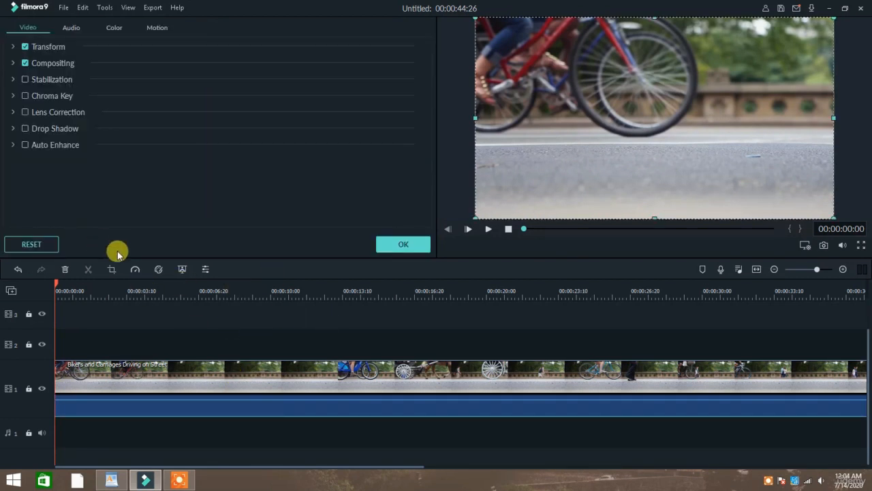
left_click(108, 28)
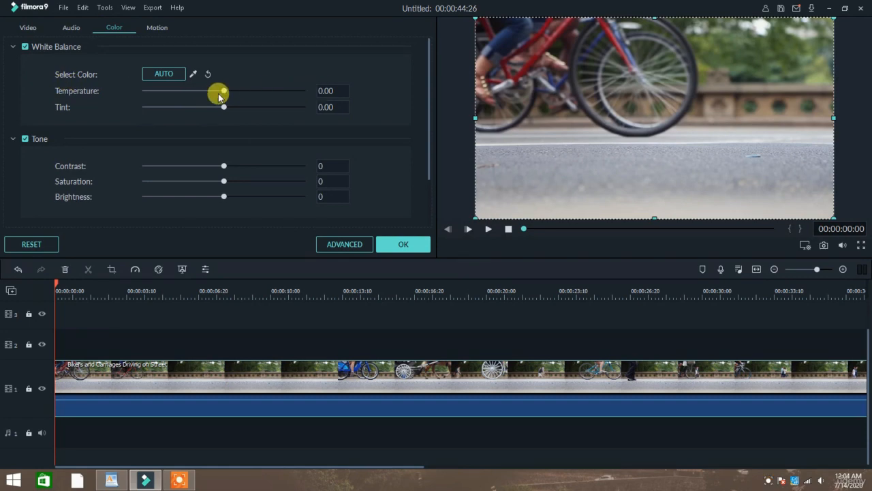
left_click_drag(225, 90, 237, 116)
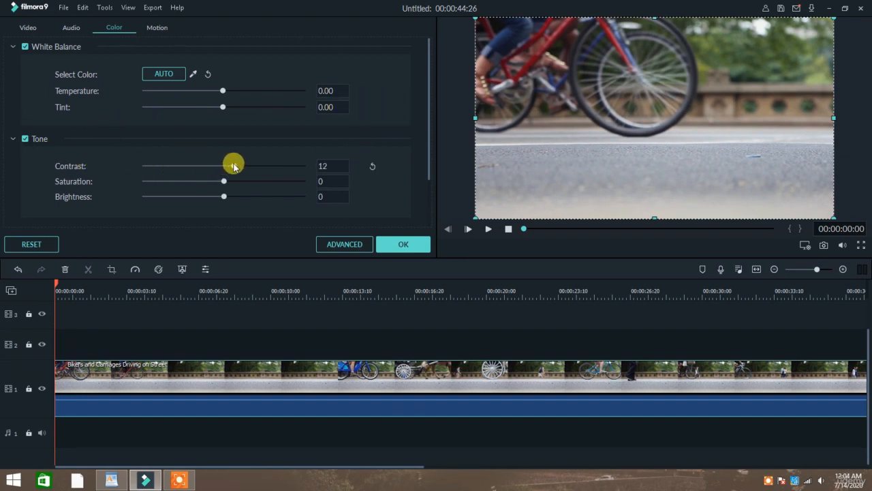
left_click_drag(234, 166, 285, 169)
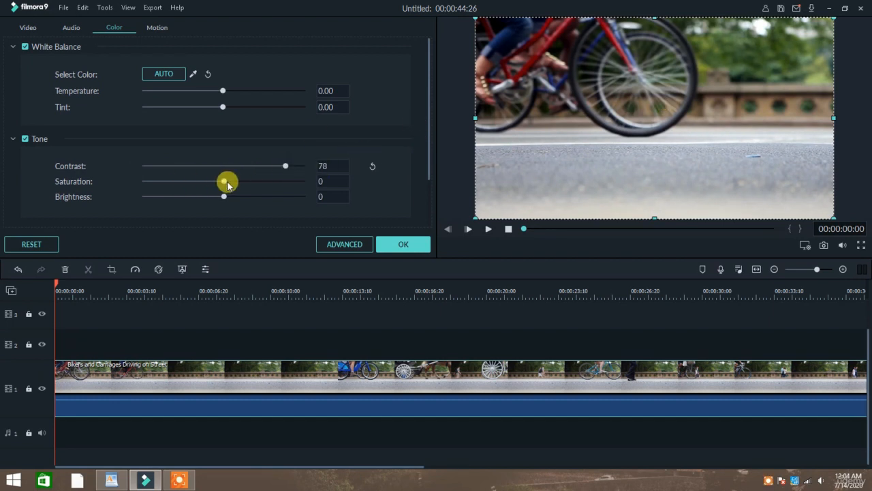
left_click_drag(223, 182, 212, 199)
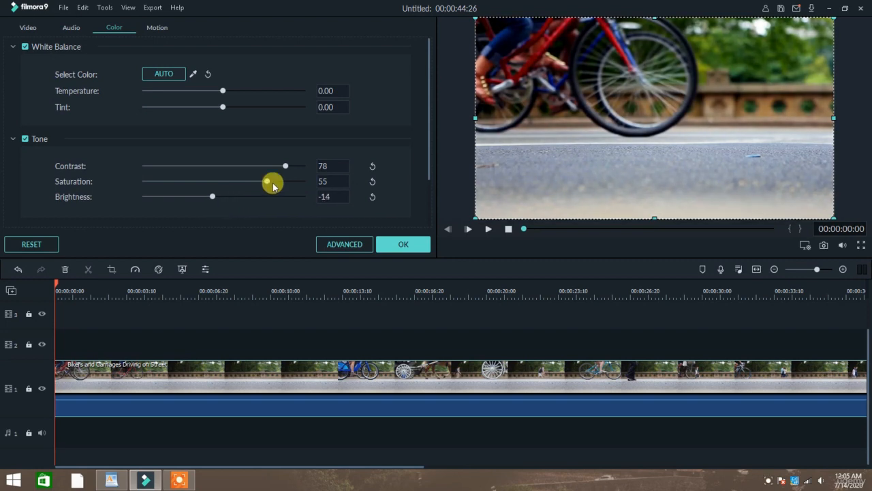
left_click(861, 245)
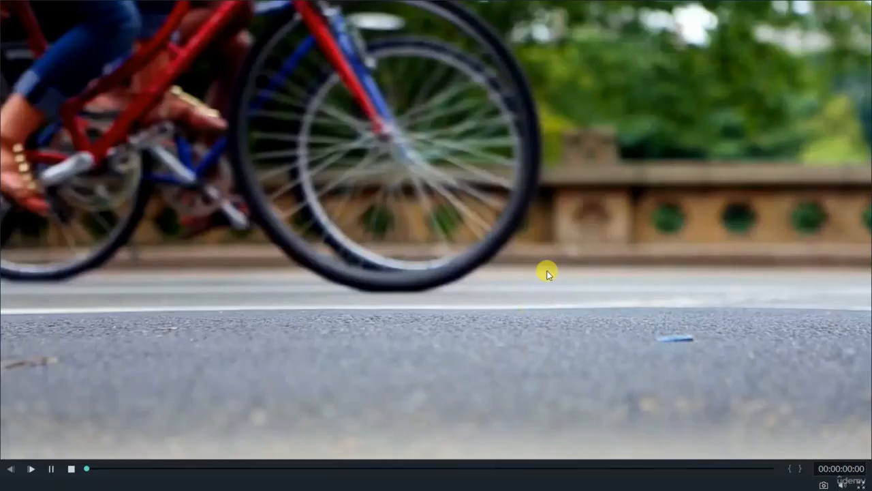
key("space")
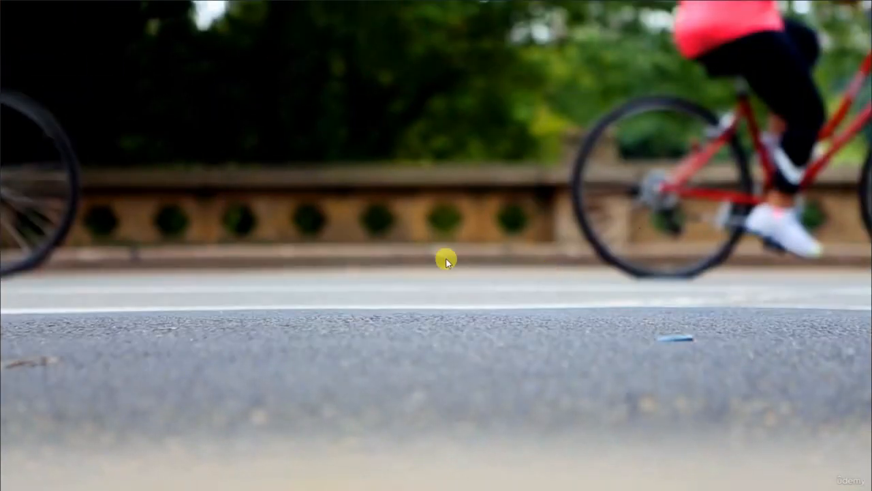
key("Escape")
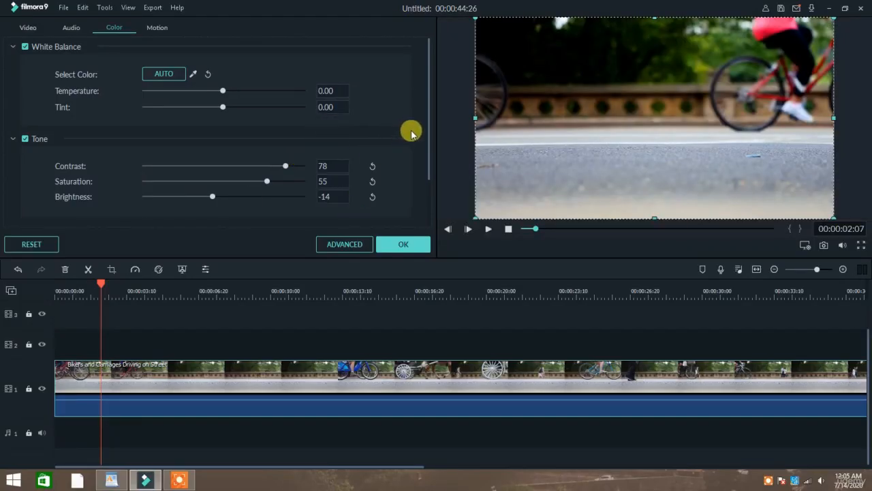
Compare 3D LUT presets (007 Series, Batman, Cool Film, Sparta 300, Walking Dead…) and keep House of Cards
scroll(402, 136, "down", 2)
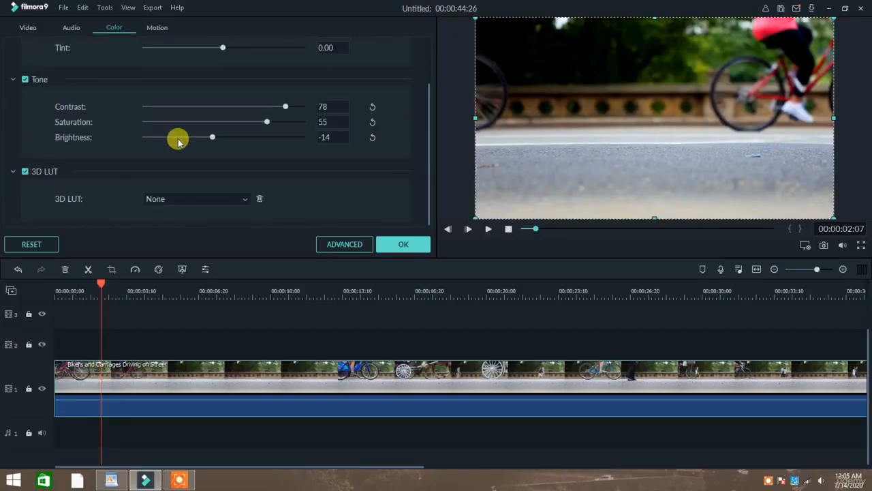
left_click(194, 201)
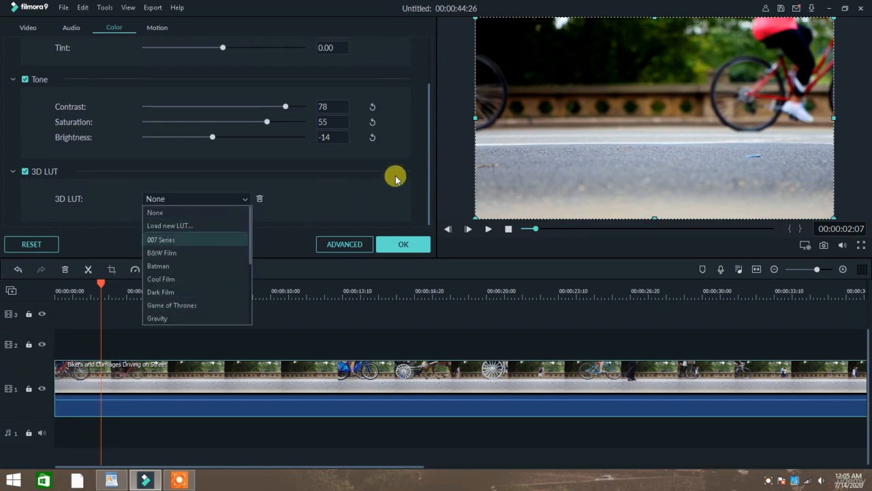
left_click(155, 240)
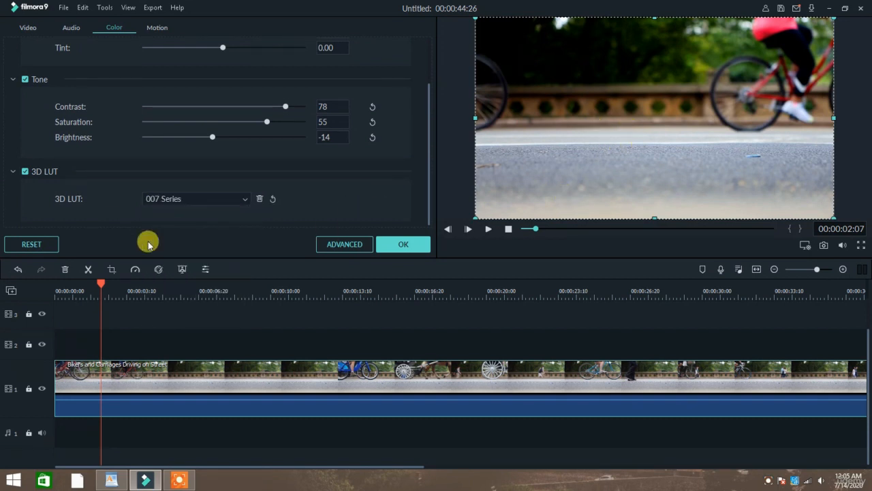
left_click(197, 204)
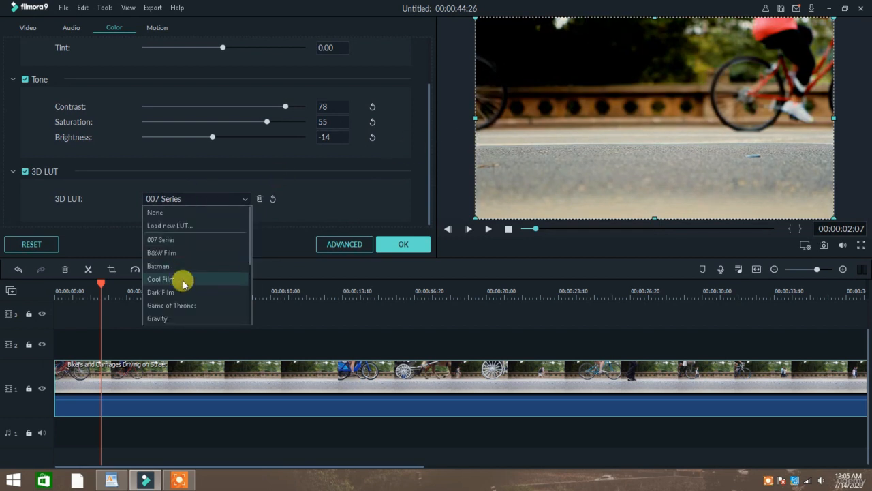
left_click(197, 265)
left_click(233, 201)
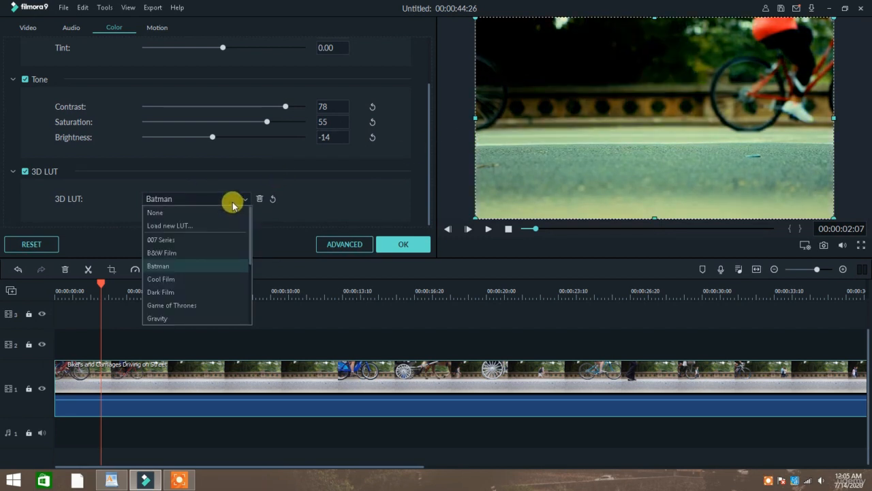
left_click(214, 278)
left_click(225, 199)
scroll(222, 220, "down", 2)
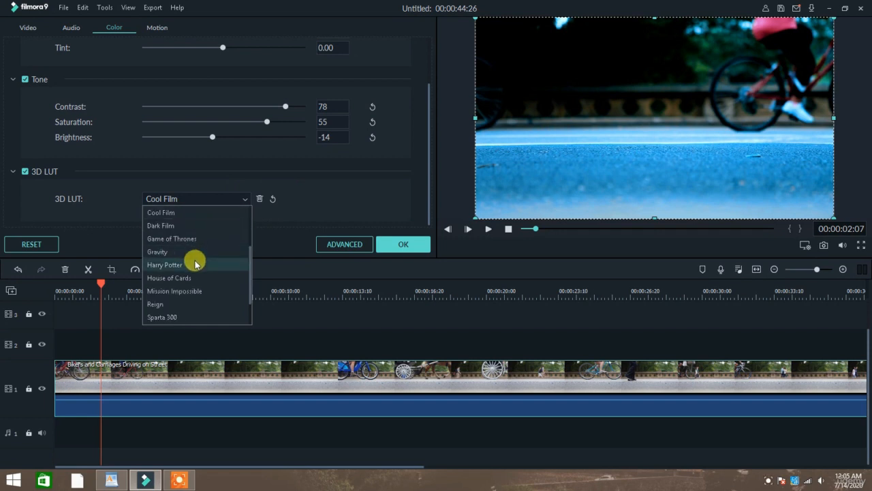
left_click(197, 277)
left_click(212, 201)
scroll(208, 224, "down", 2)
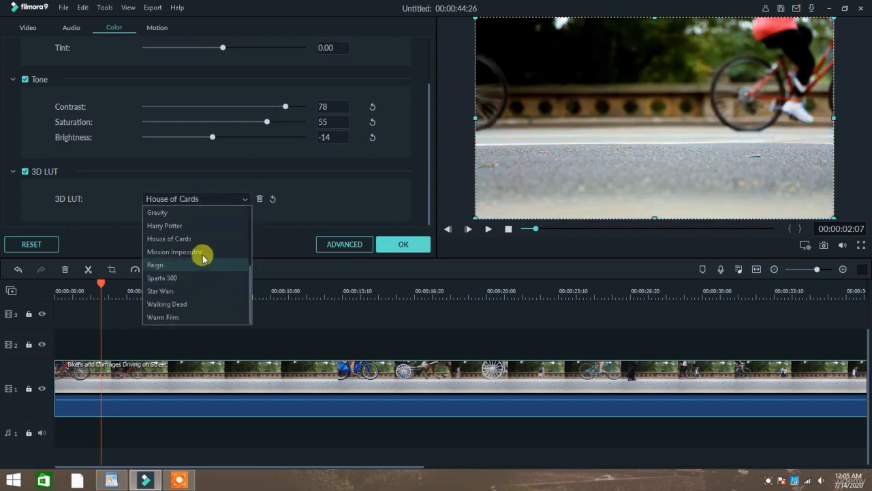
left_click(201, 251)
left_click(229, 199)
left_click(193, 277)
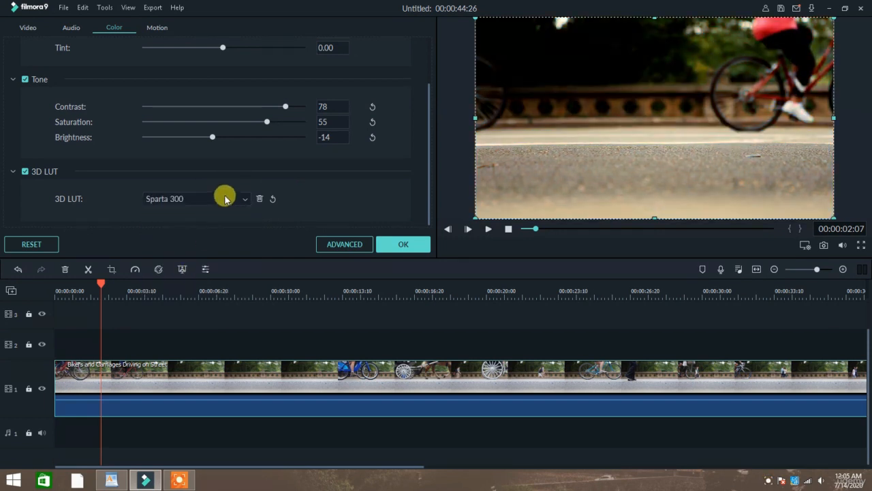
left_click(224, 198)
left_click(179, 304)
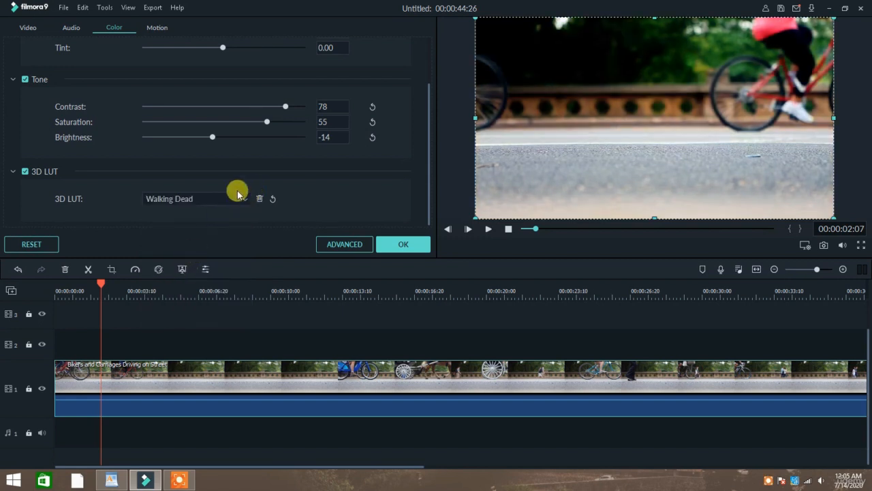
left_click(228, 200)
left_click(198, 238)
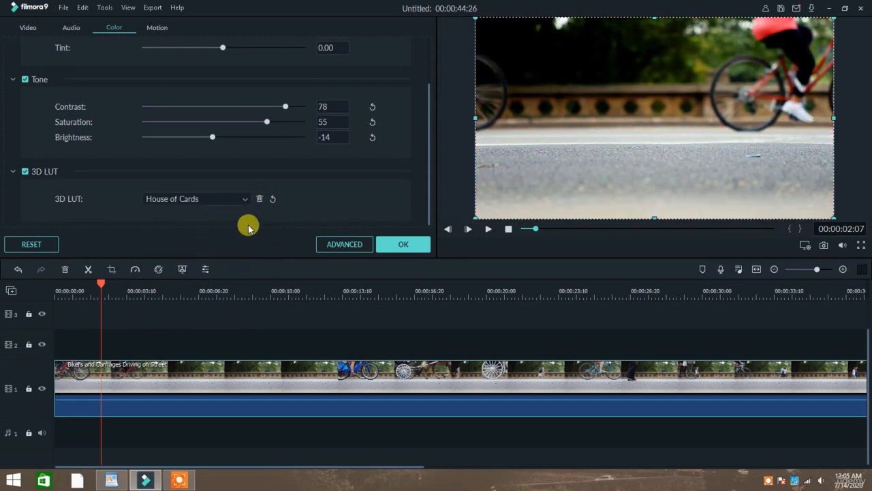
Bring up the clip's Video settings with the Chroma Key section expanded
scroll(247, 224, "up", 2)
scroll(247, 223, "down", 2)
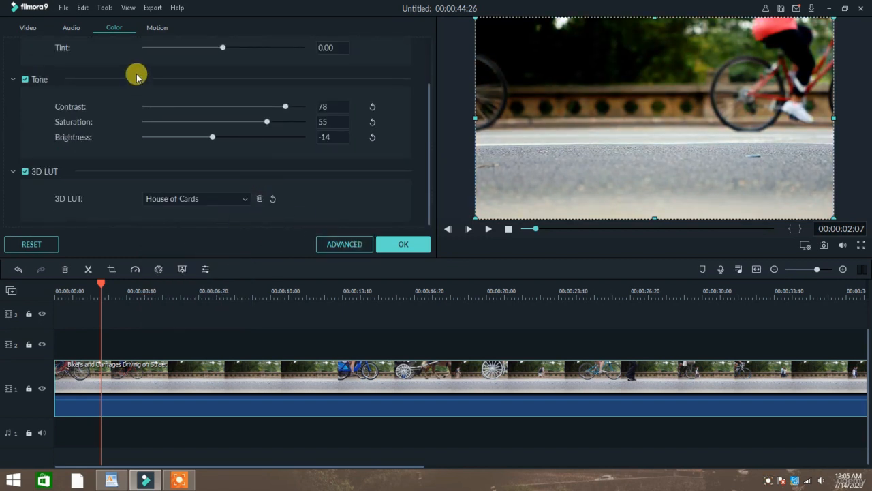
scroll(136, 72, "up", 2)
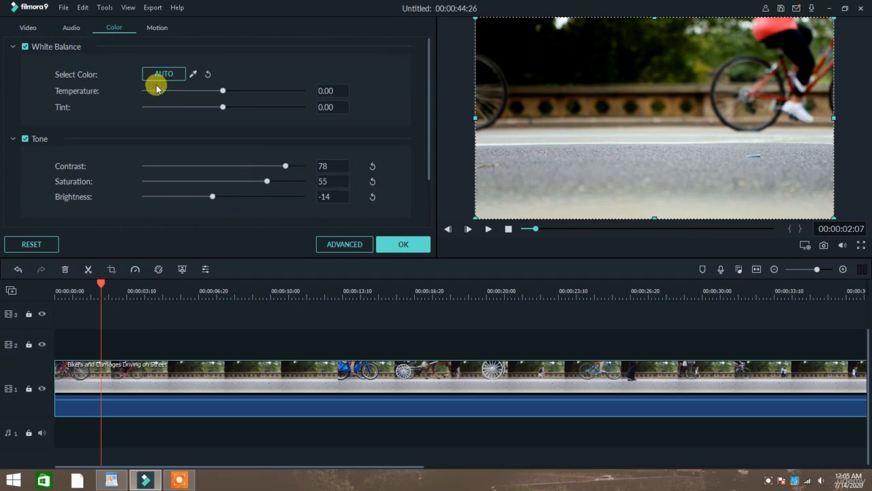
scroll(163, 95, "down", 2)
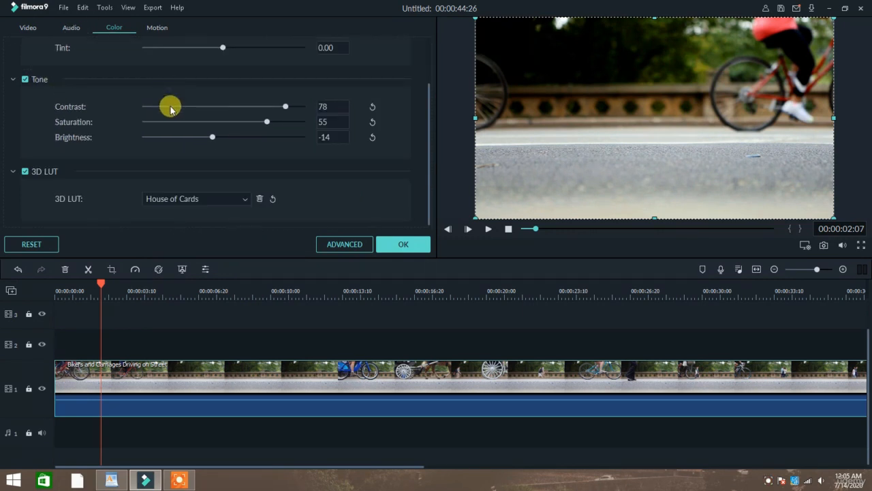
left_click(26, 27)
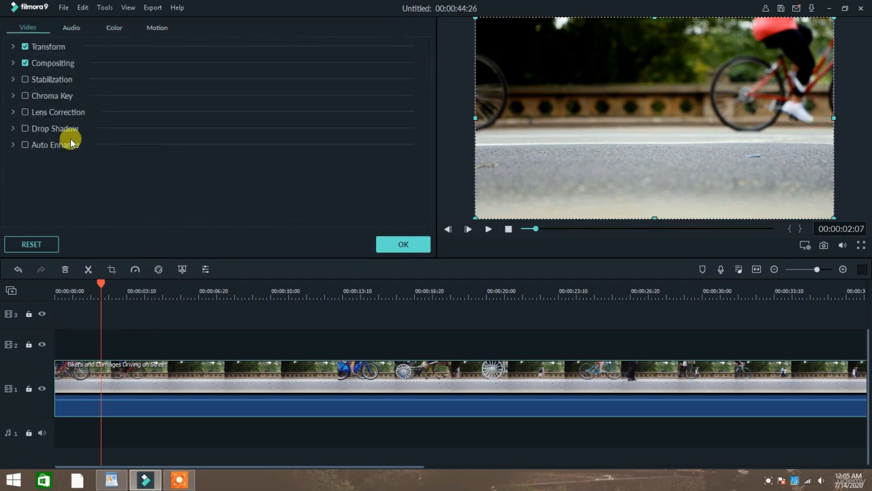
left_click(12, 97)
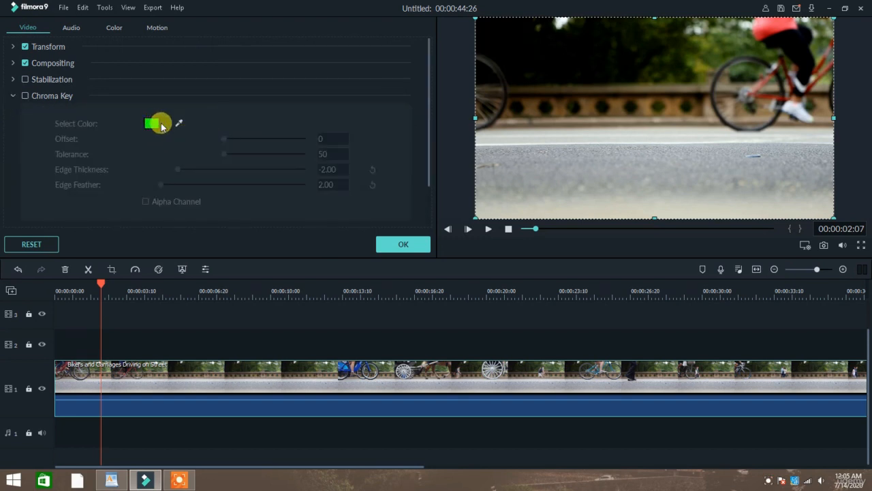
Enable Chroma Key with Offset 30, Tolerance 69, Edge Thickness 2.99 and Edge Feather 9.59
left_click(26, 95)
left_click_drag(224, 139, 285, 150)
left_click_drag(176, 143, 254, 154)
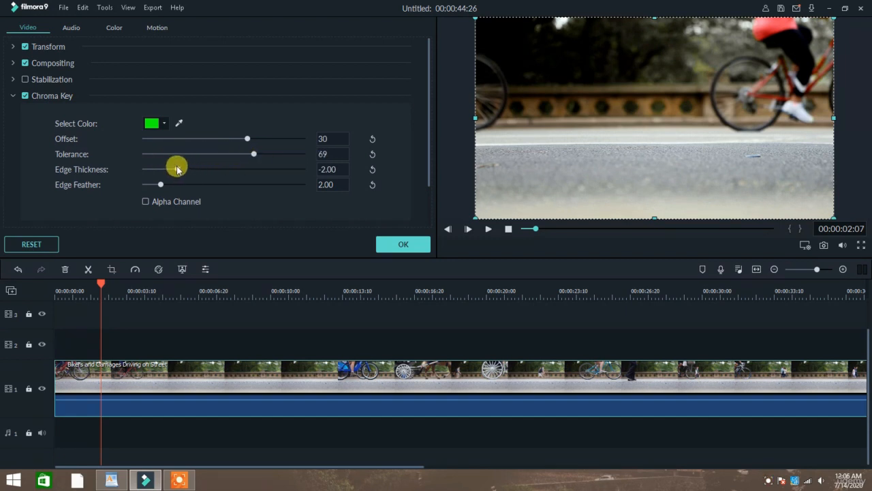
left_click_drag(177, 169, 278, 170)
scroll(221, 164, "down", 2)
left_click_drag(162, 137, 220, 137)
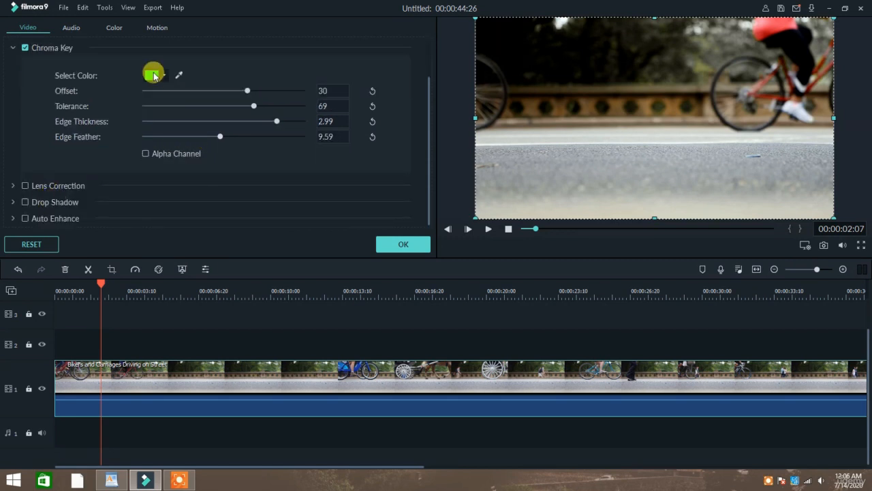
Switch the key colour from yellow-green to green, raise Offset to 100, and briefly check the alpha channel
left_click(154, 76)
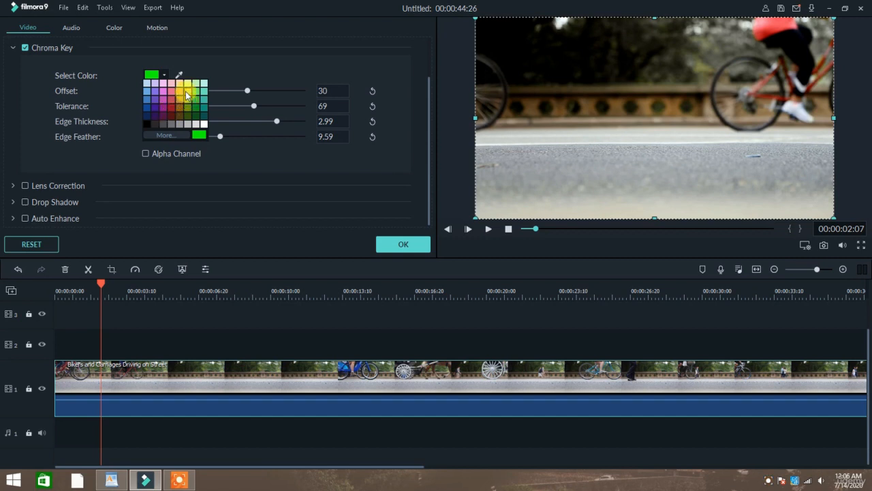
left_click(187, 94)
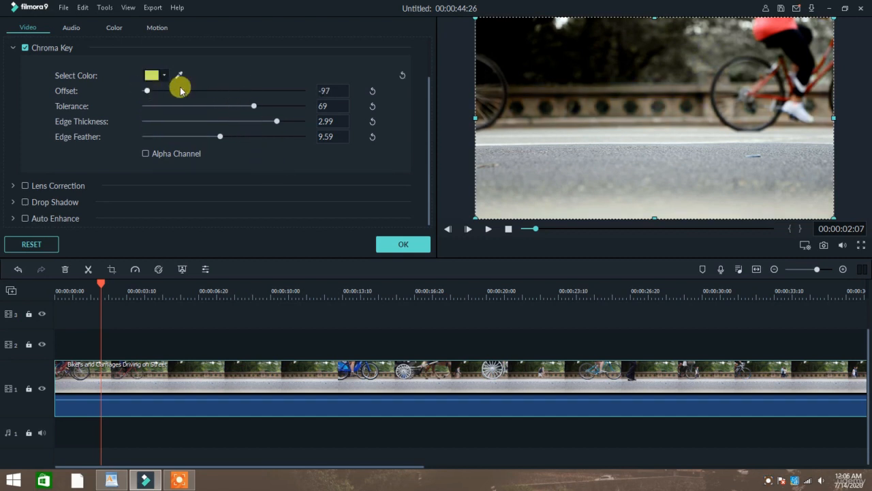
mouse_move(303, 90)
left_mouse_down()
mouse_move(203, 88)
mouse_move(259, 98)
mouse_move(241, 103)
mouse_move(282, 88)
mouse_move(170, 91)
mouse_move(304, 91)
left_mouse_up()
left_click(163, 77)
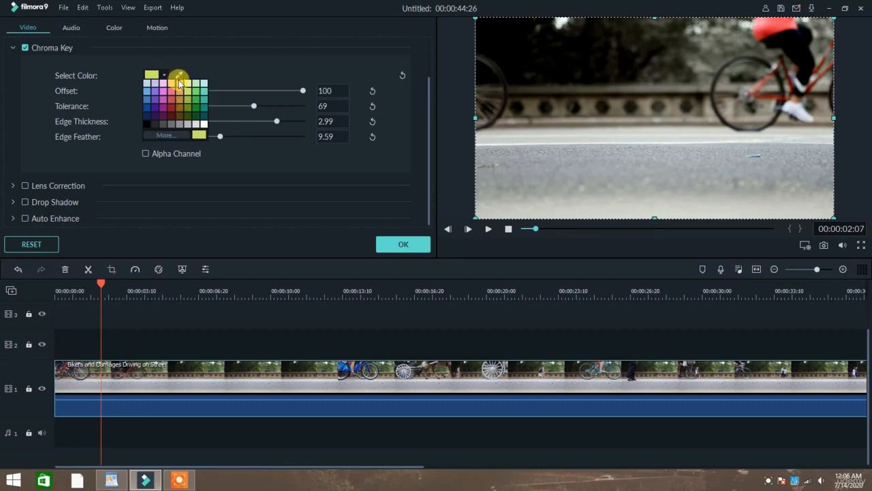
left_click(195, 103)
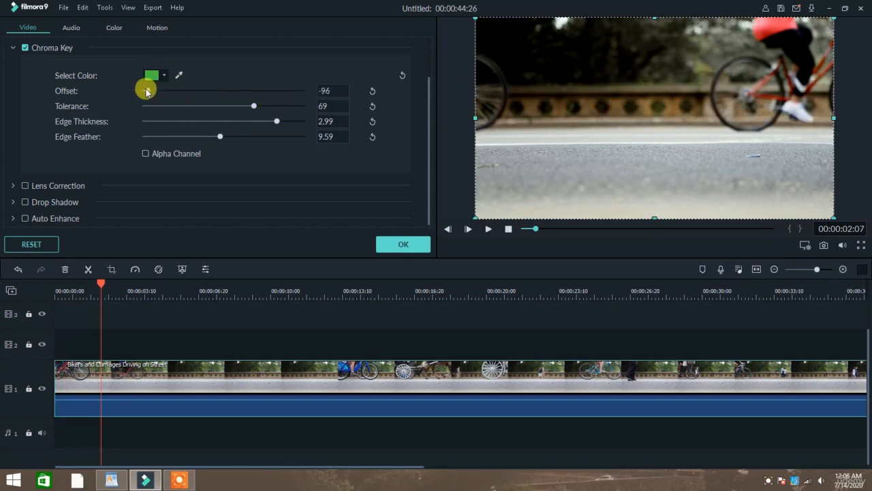
left_click(144, 154)
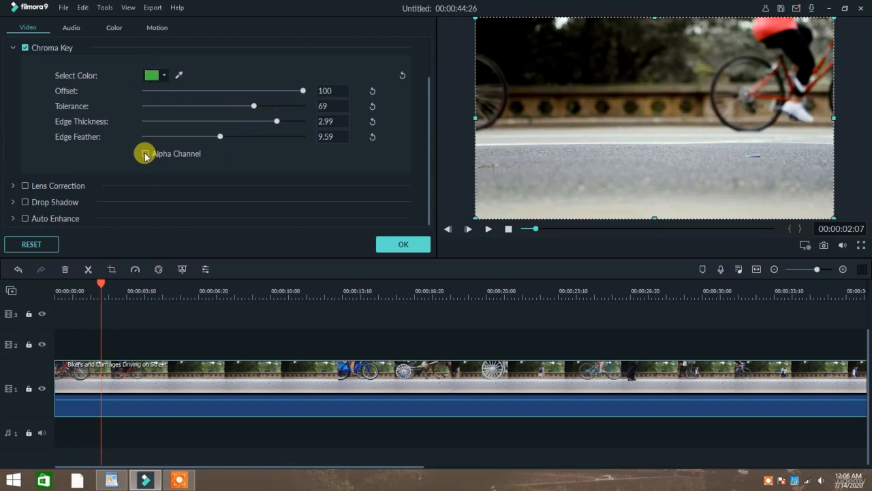
left_click(159, 153)
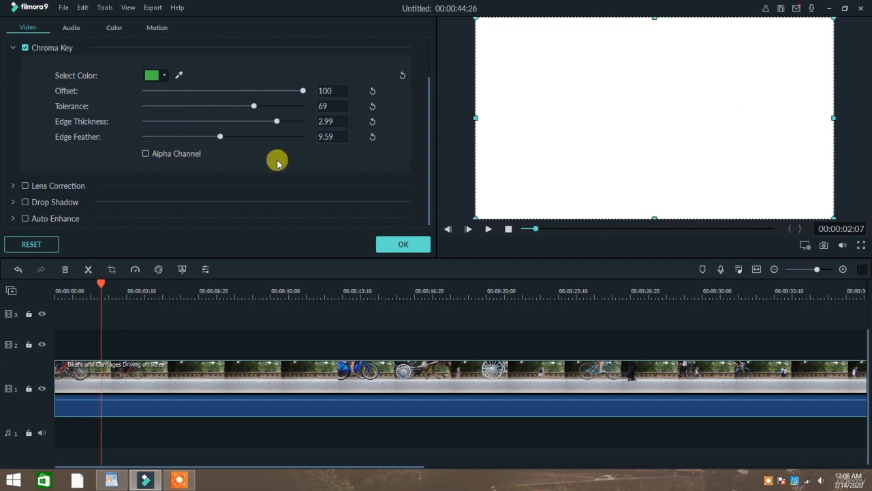
Turn on Auto Enhance for the bikers clip with its Amount at 62
left_click(13, 220)
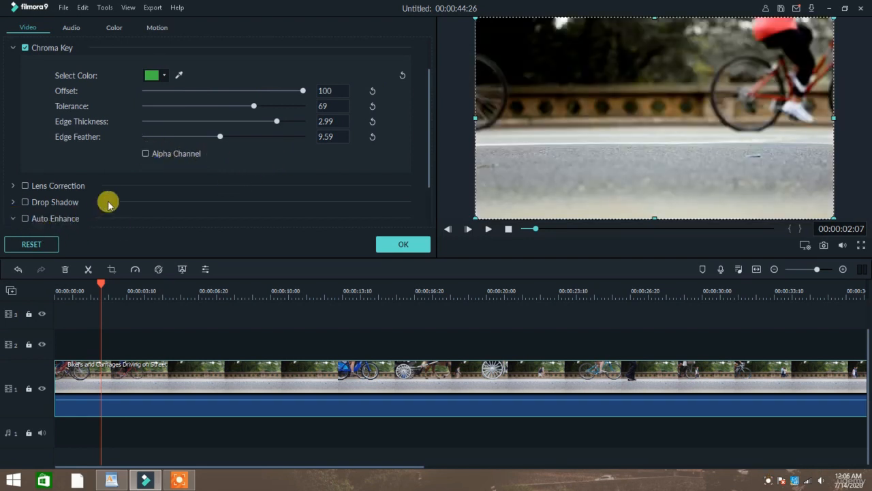
scroll(109, 199, "down", 1)
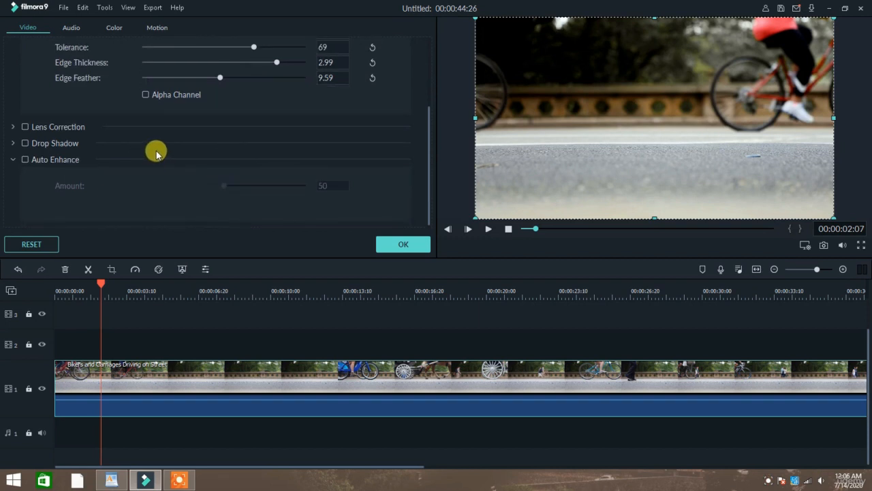
left_click(24, 161)
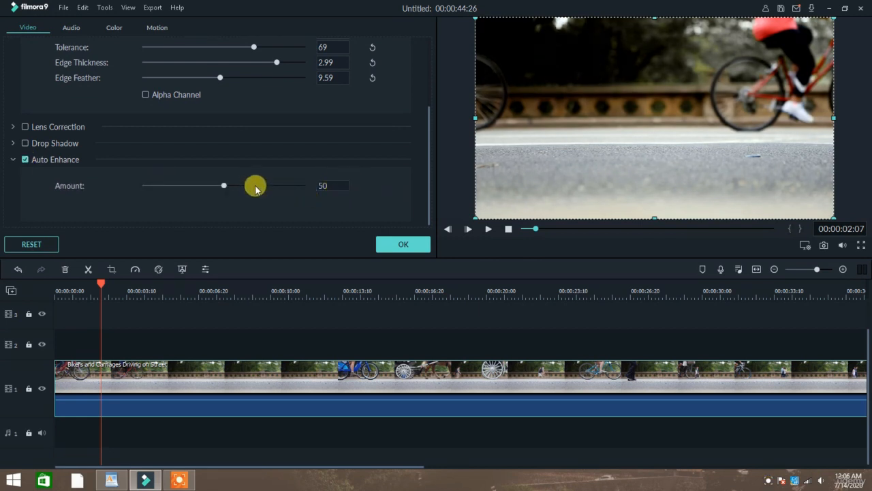
mouse_move(253, 186)
left_mouse_down()
mouse_move(310, 189)
mouse_move(212, 184)
mouse_move(244, 189)
left_mouse_up()
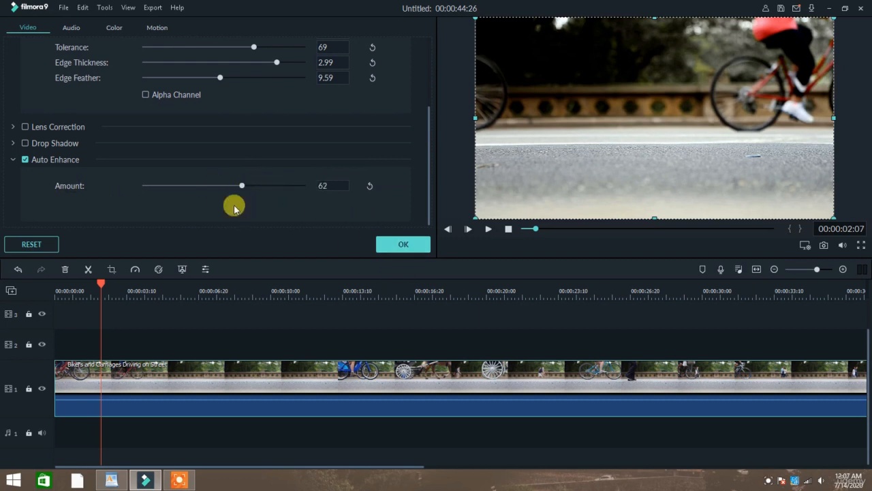
scroll(181, 149, "up", 3)
scroll(166, 152, "down", 3)
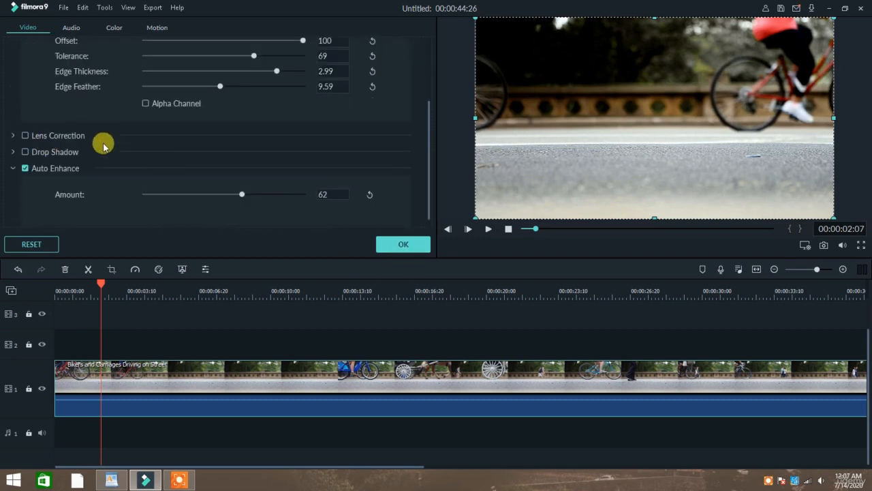
scroll(141, 148, "up", 3)
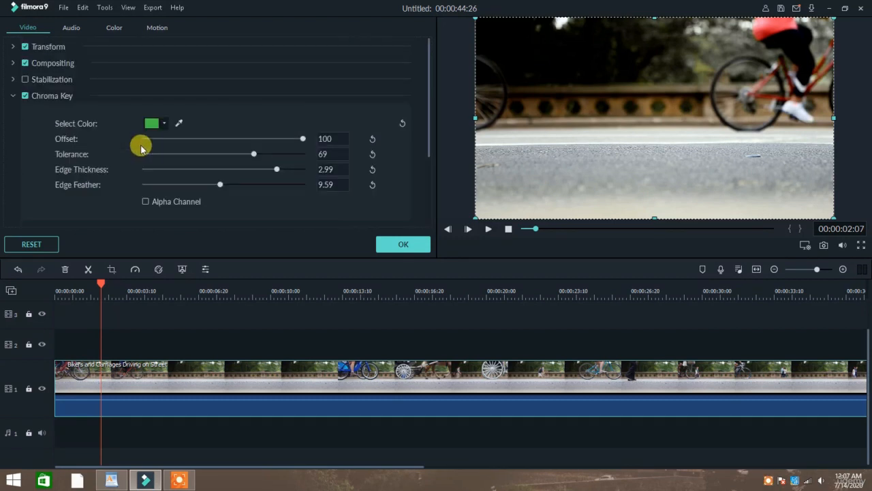
Try a lower Compositing opacity, leave it at 100%, and expand the Transform section
left_click(13, 63)
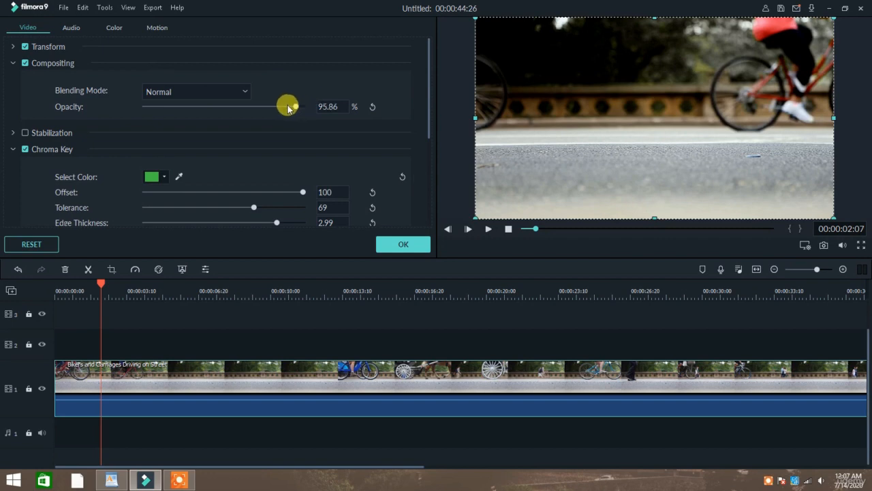
left_click_drag(287, 108, 306, 107)
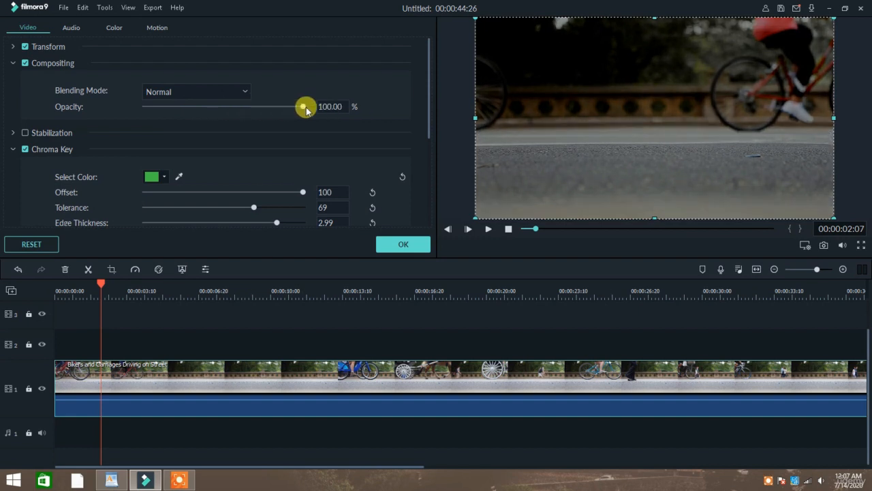
left_click(48, 46)
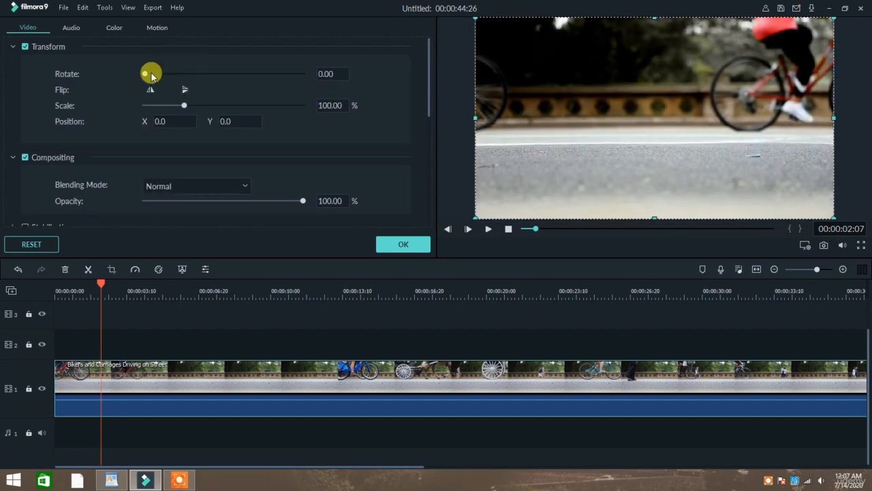
Try a slight rotation and a vertical flip, then restore rotation 0 and keep Normal blending
mouse_move(151, 74)
left_mouse_down()
mouse_move(164, 74)
mouse_move(148, 73)
left_mouse_up()
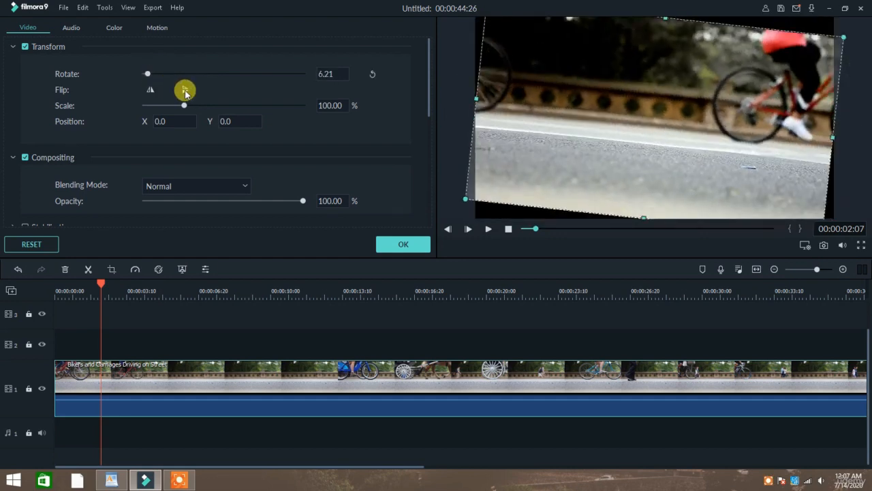
left_click(185, 91)
left_click(184, 91)
left_click_drag(148, 73, 144, 74)
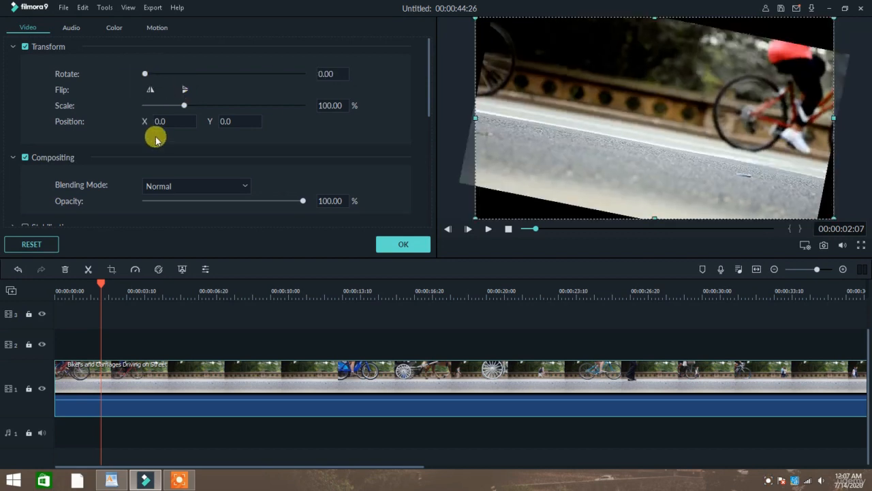
left_click(171, 186)
left_click(276, 170)
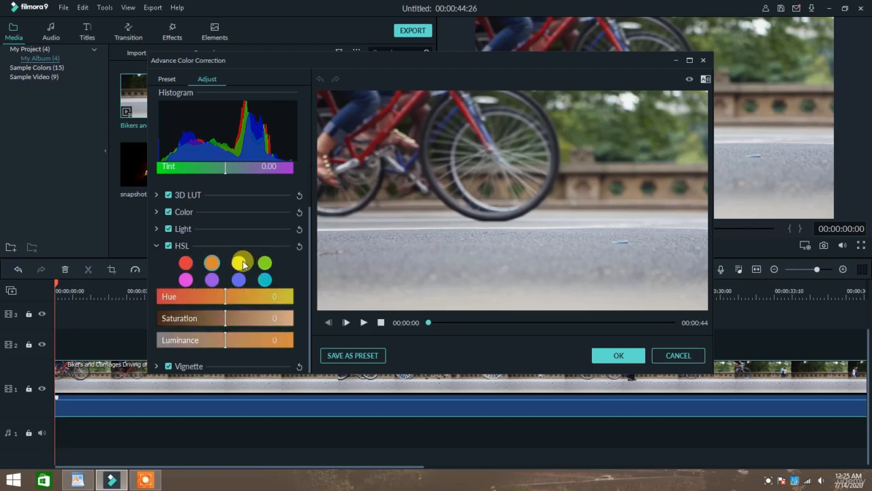
Shift the red HSL tones' hue to 84 and rework their saturation after desaturating to -57
left_click(240, 263)
left_click(264, 263)
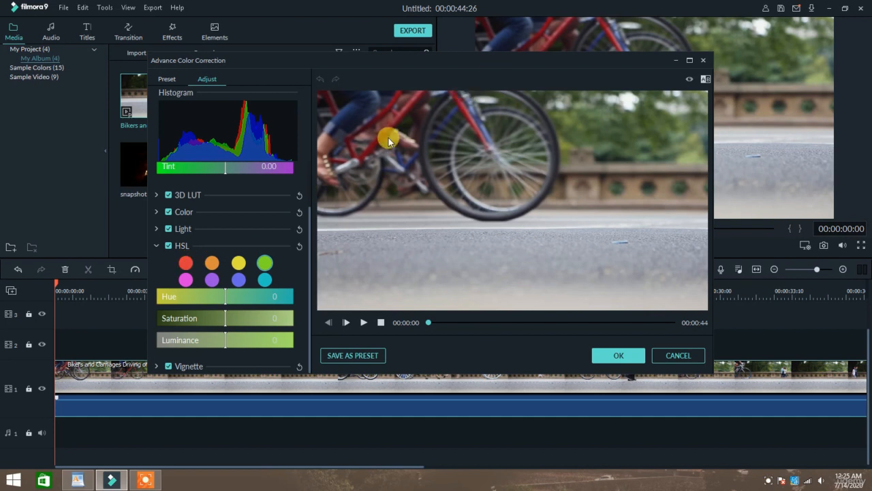
left_click(188, 264)
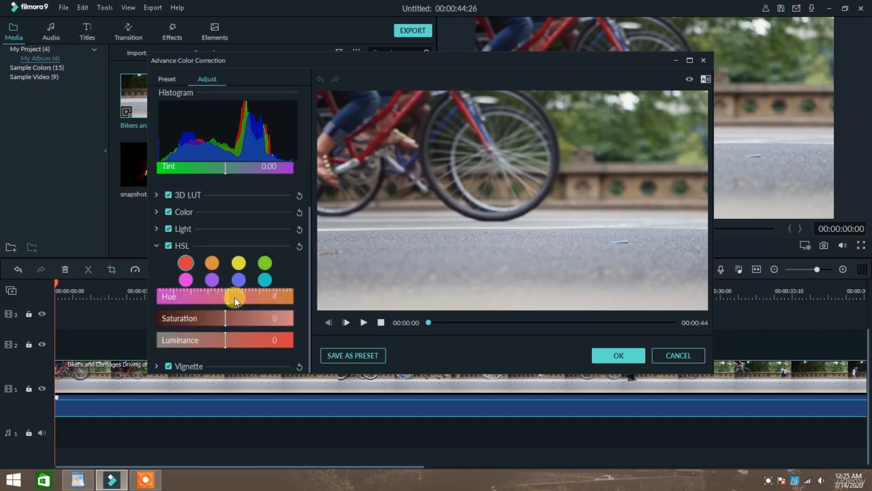
left_click_drag(234, 297, 191, 302)
left_click(186, 318)
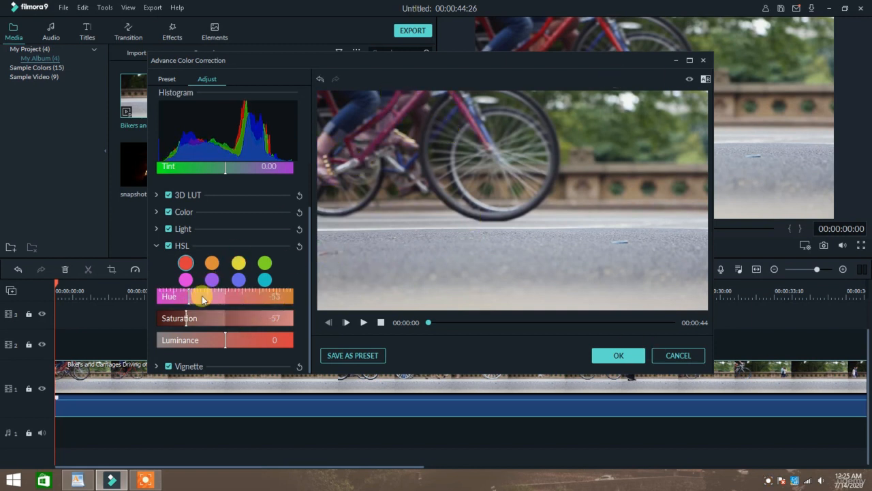
left_click(212, 262)
left_click(239, 263)
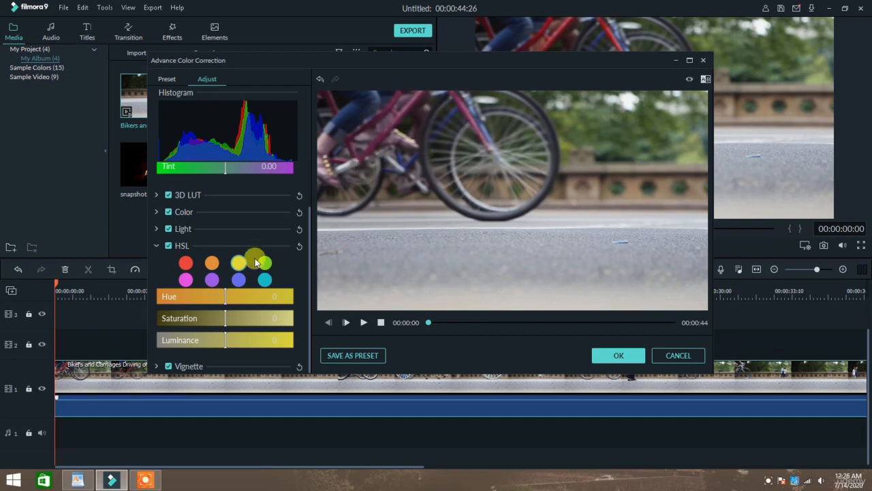
left_click(186, 262)
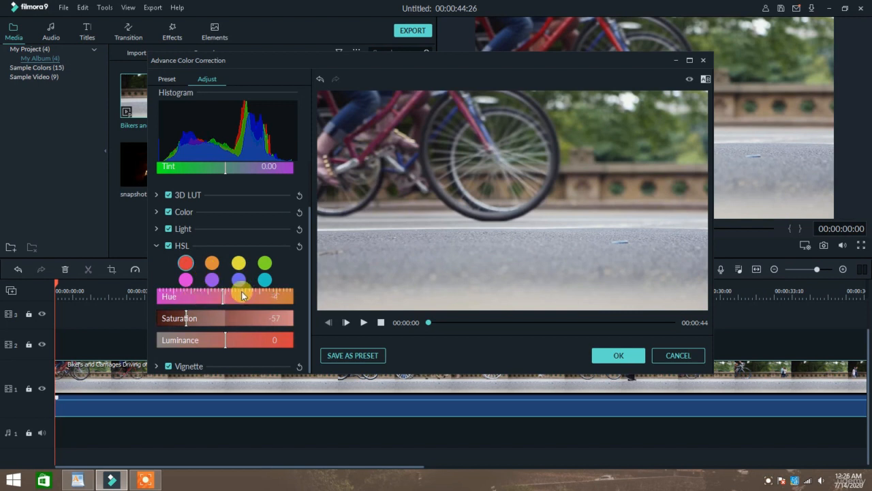
left_click_drag(242, 295, 283, 295)
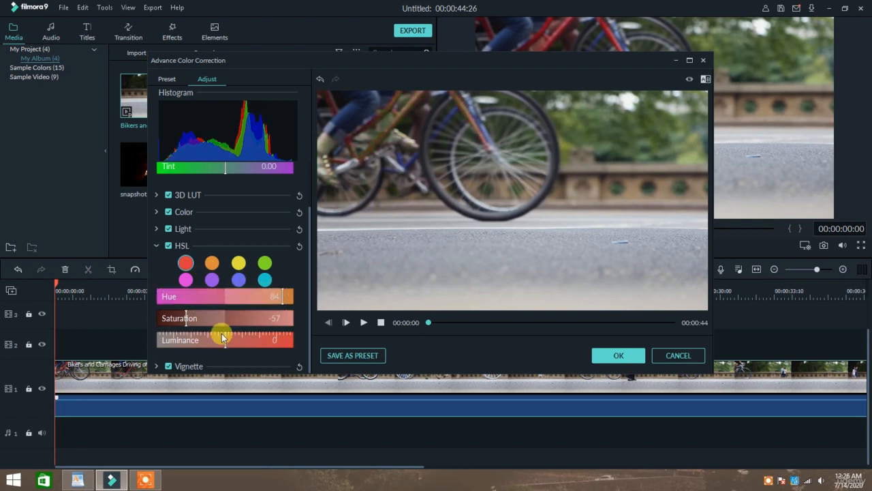
left_click_drag(204, 317, 227, 316)
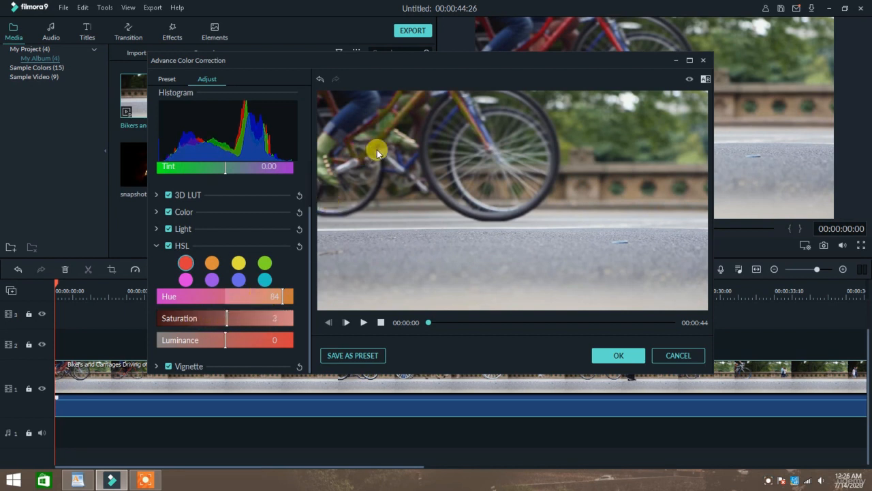